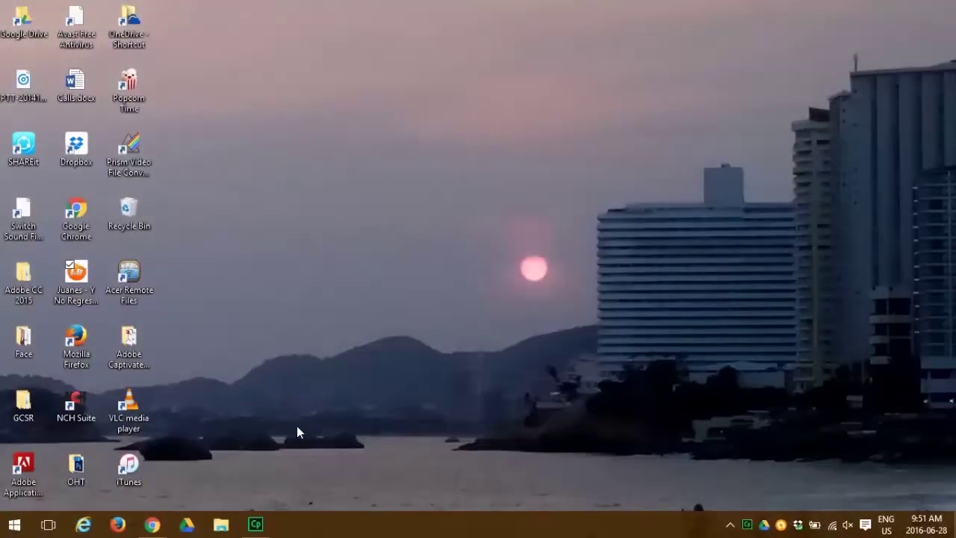
{"action": "left_click", "coordinate": [154, 525]}
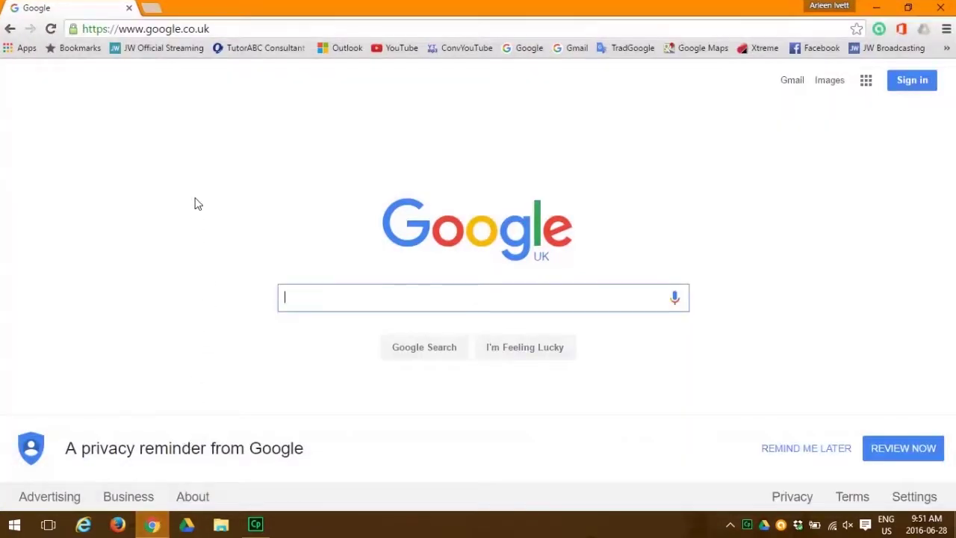
{"action": "left_click", "coordinate": [178, 30]}
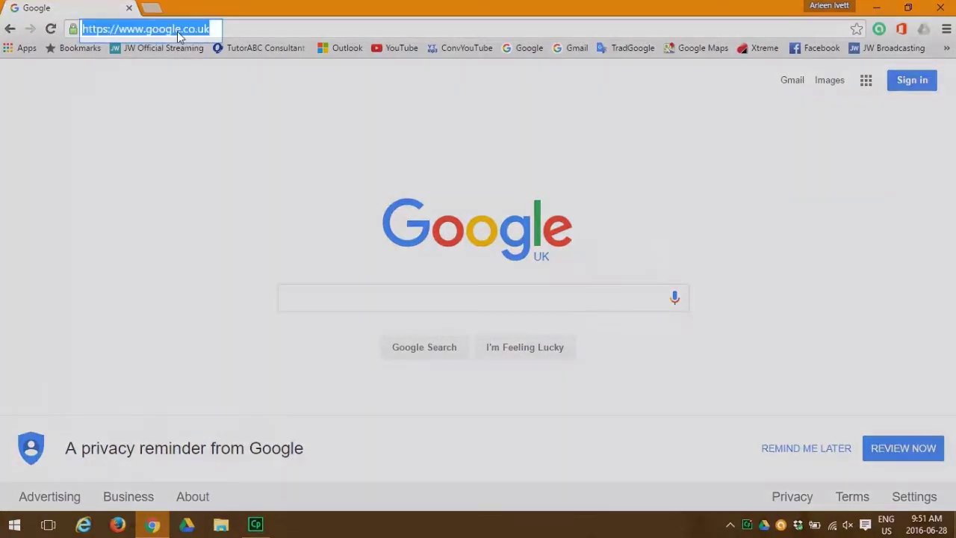
{"action": "type", "text": "w"}
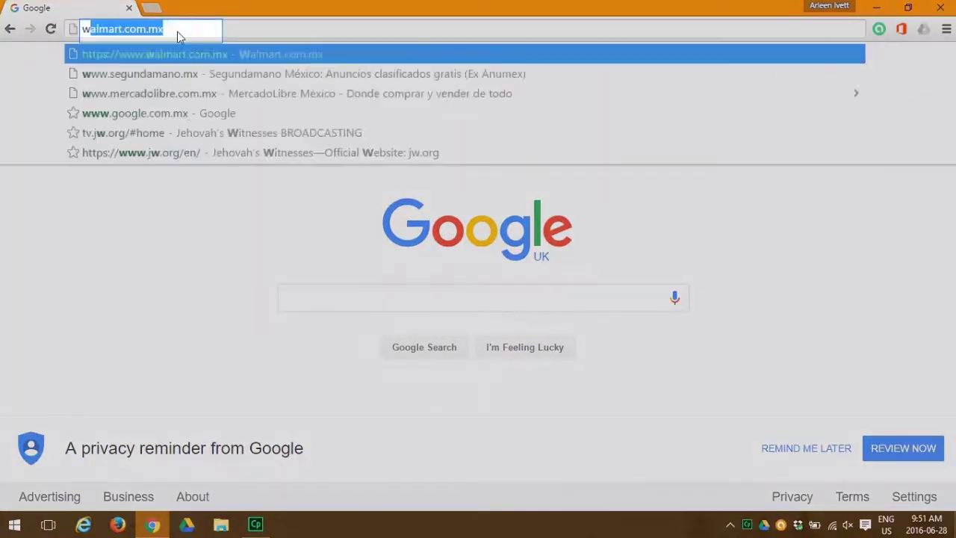
{"action": "type", "text": "ww.o"}
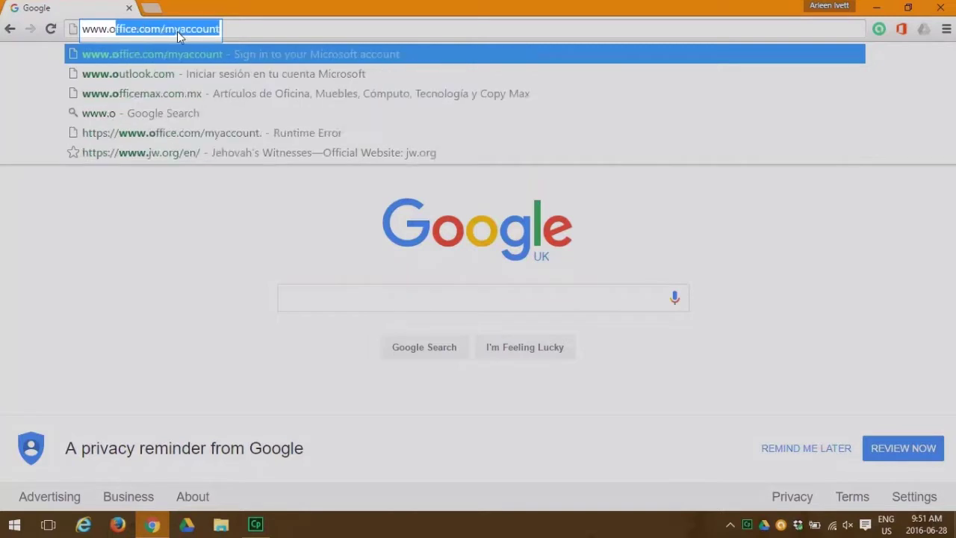
{"action": "type", "text": "ffice.com/myaccount"}
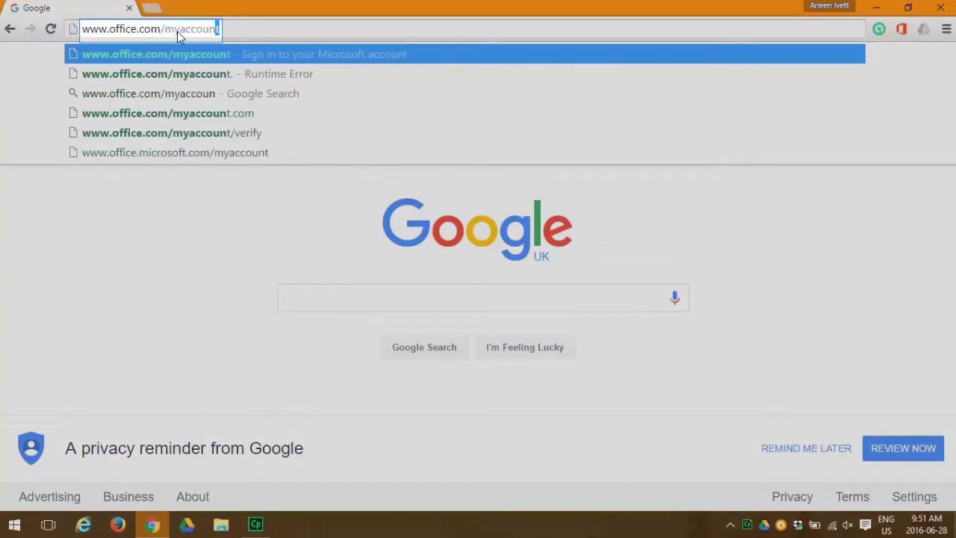
{"action": "key", "text": "Return"}
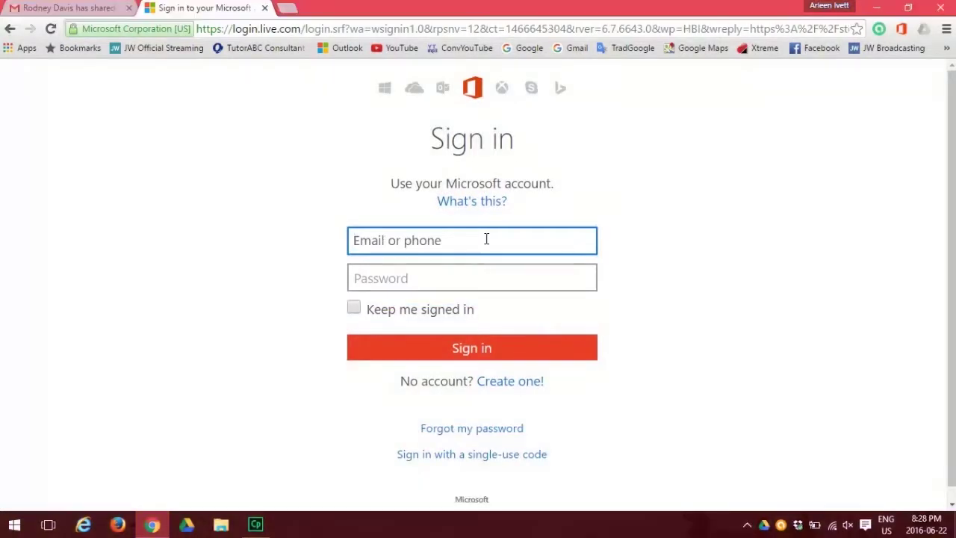
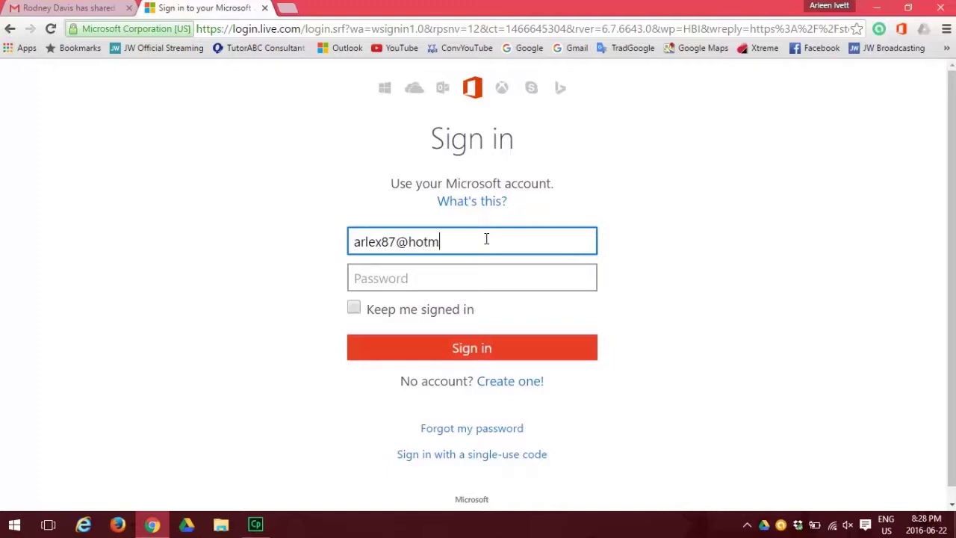
- Enter the Microsoft account's e-mail address and password to sign in
{"action": "key", "text": "Tab"}
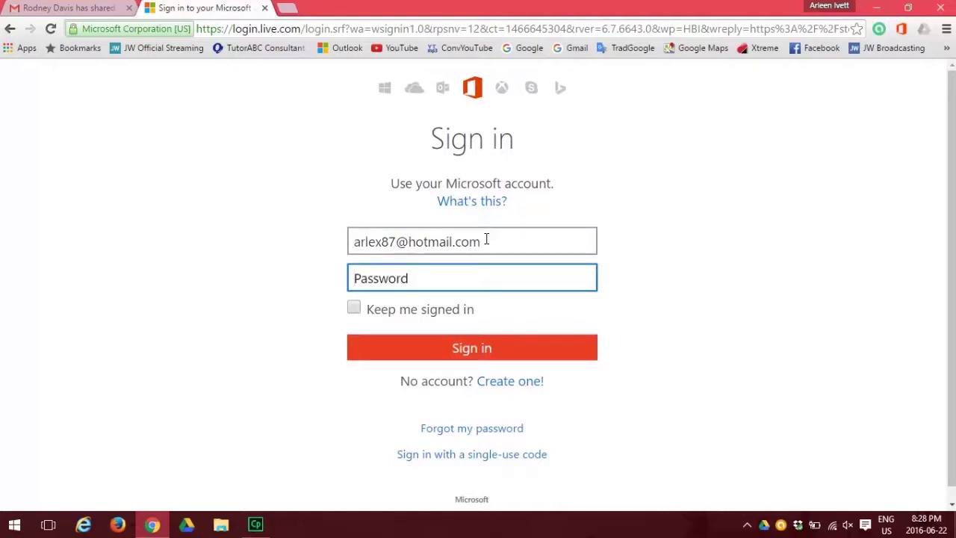
{"action": "type", "text": "*********"}
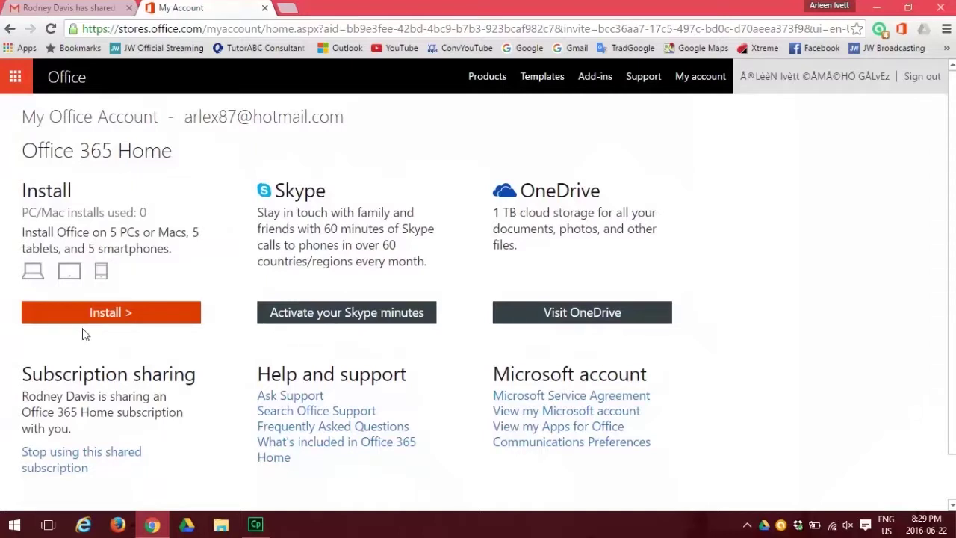
- Download the Office for Windows installer from the Office 365 Home subscription and let it install
{"action": "left_click", "coordinate": [103, 313]}
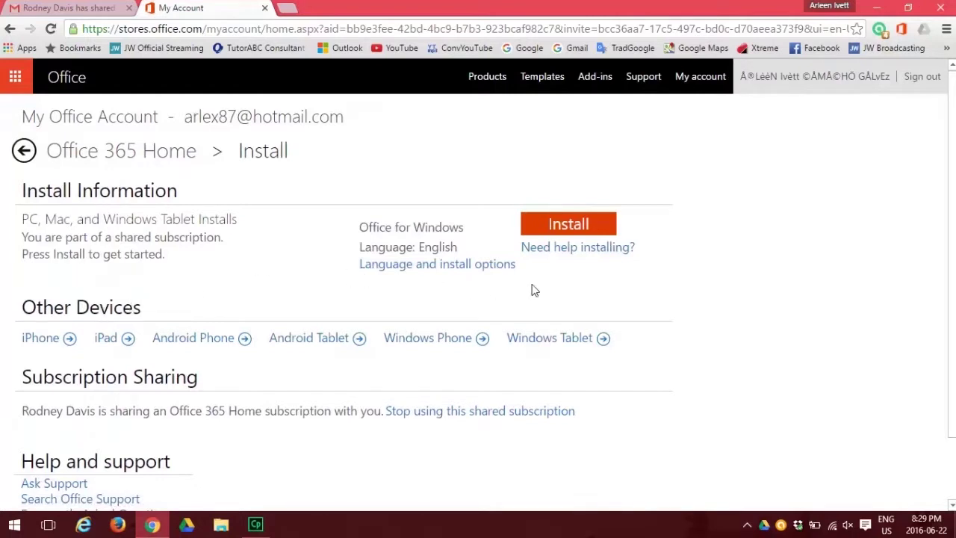
{"action": "left_click", "coordinate": [569, 230]}
{"action": "left_click", "coordinate": [569, 230]}
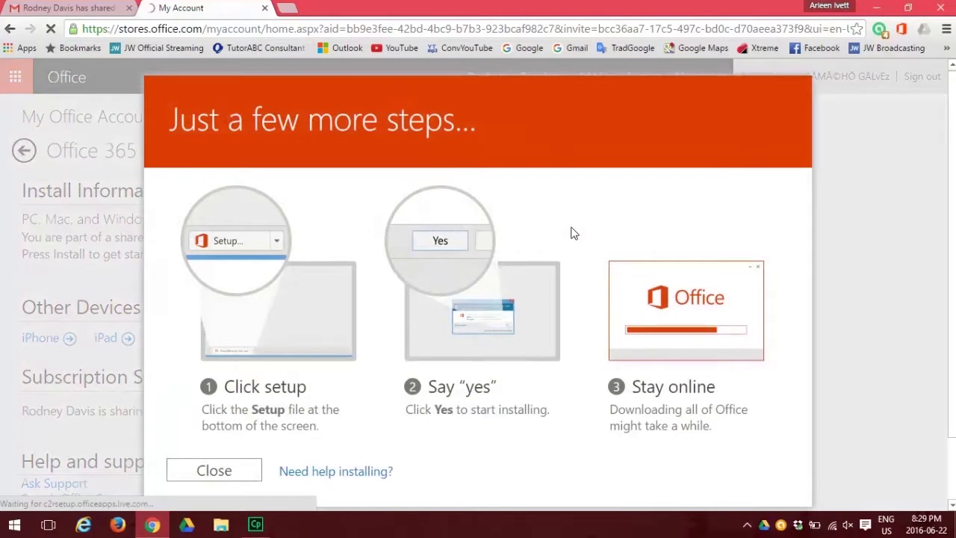
{"action": "scroll", "coordinate": [518, 226], "scroll_direction": "down", "scroll_amount": 1}
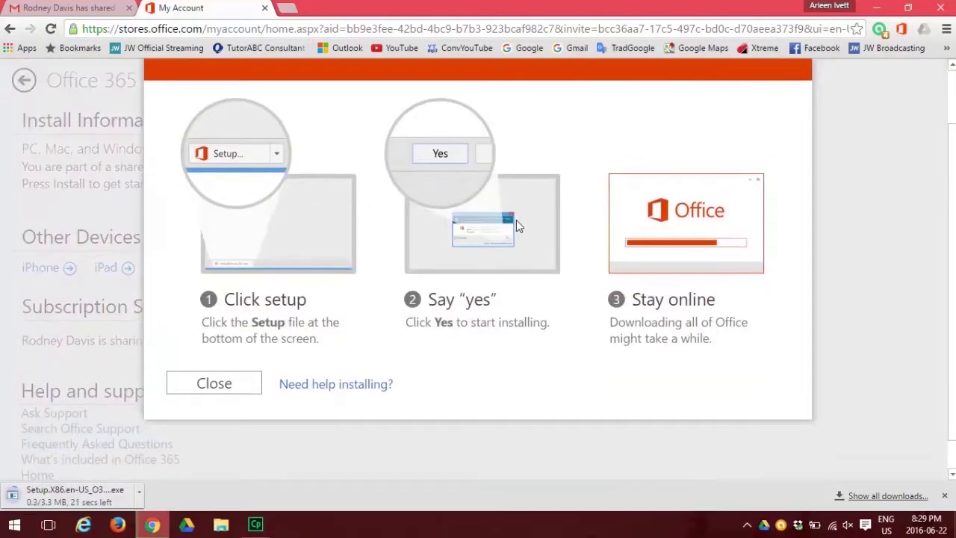
{"action": "scroll", "coordinate": [516, 219], "scroll_direction": "up", "scroll_amount": 1}
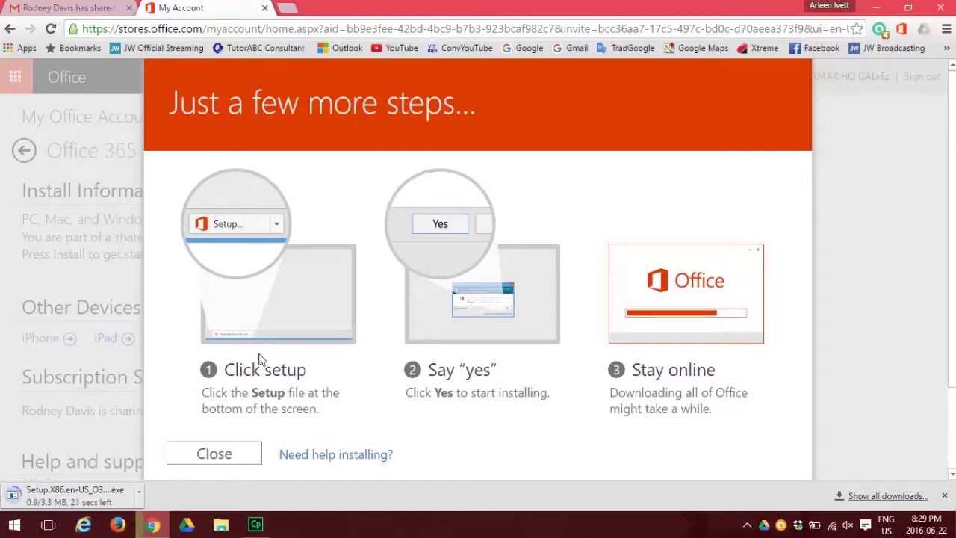
{"action": "scroll", "coordinate": [261, 359], "scroll_direction": "down", "scroll_amount": 1}
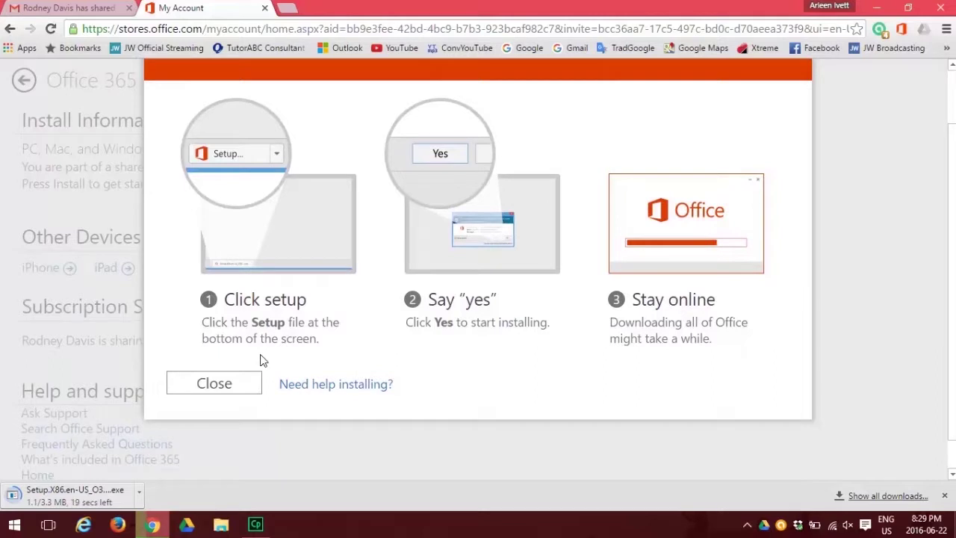
{"action": "scroll", "coordinate": [265, 290], "scroll_direction": "up", "scroll_amount": 1}
{"action": "scroll", "coordinate": [266, 289], "scroll_direction": "down", "scroll_amount": 1}
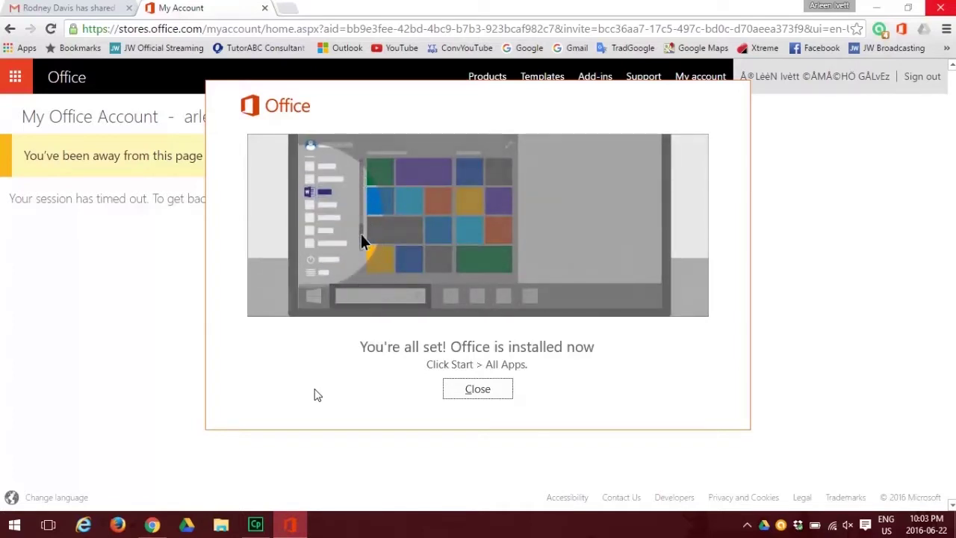
- Close the Office installed notice and launch Outlook 2016 from the Start menu's All apps list
{"action": "left_click", "coordinate": [482, 393]}
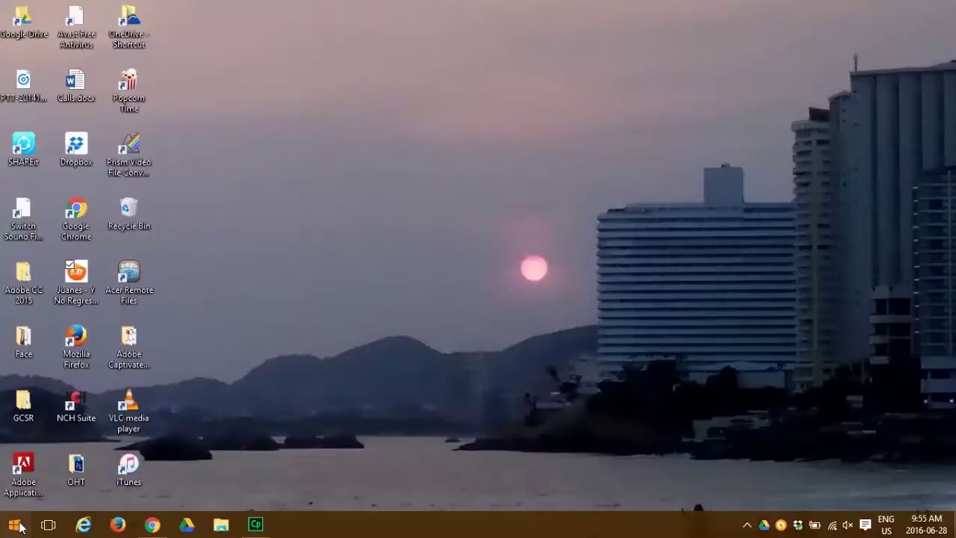
{"action": "left_click", "coordinate": [14, 525]}
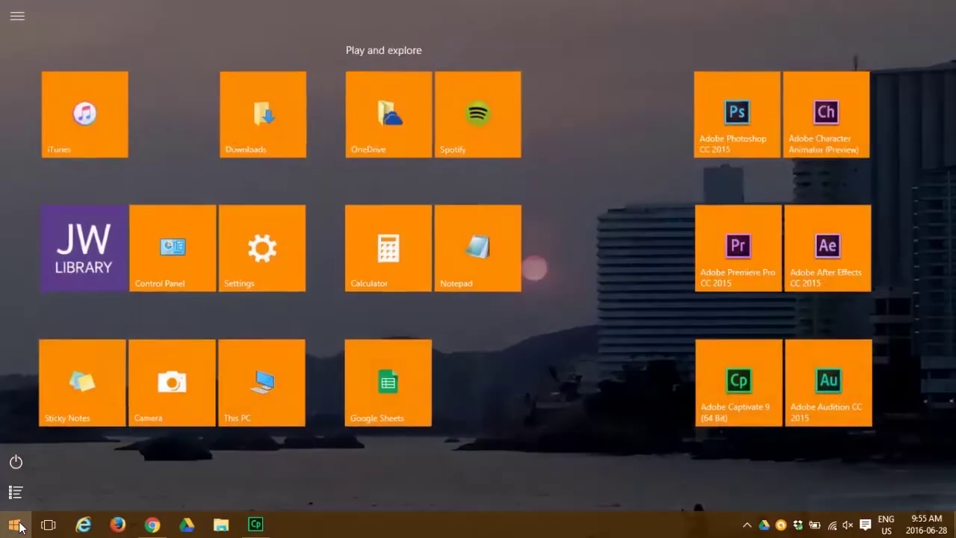
{"action": "left_click", "coordinate": [17, 494]}
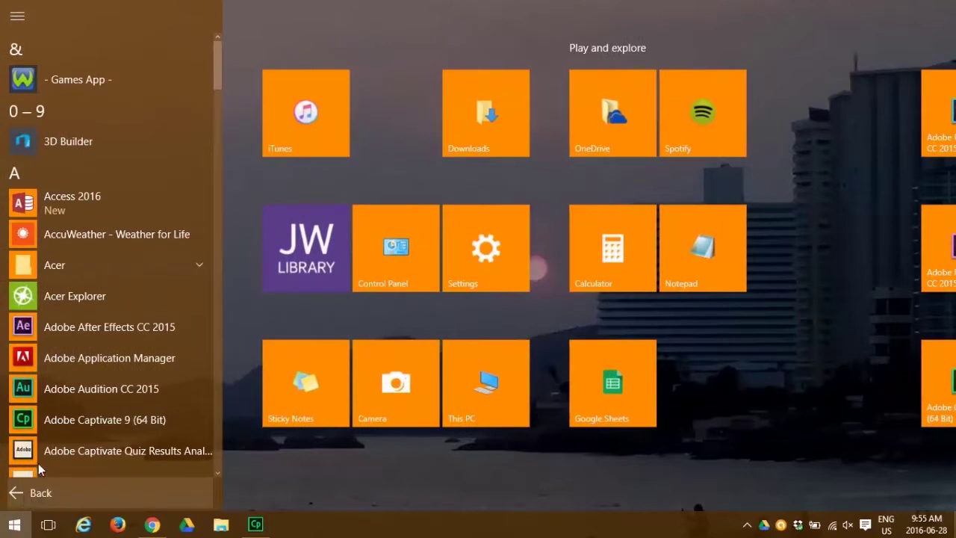
{"action": "scroll", "coordinate": [103, 313], "scroll_direction": "down", "scroll_amount": 4}
{"action": "scroll", "coordinate": [104, 316], "scroll_direction": "down", "scroll_amount": 12}
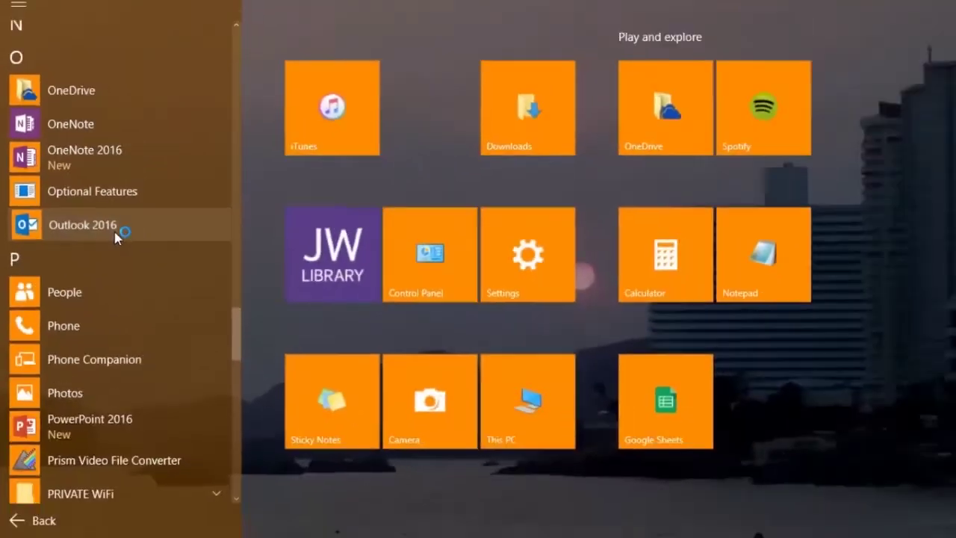
{"action": "left_click", "coordinate": [263, 320]}
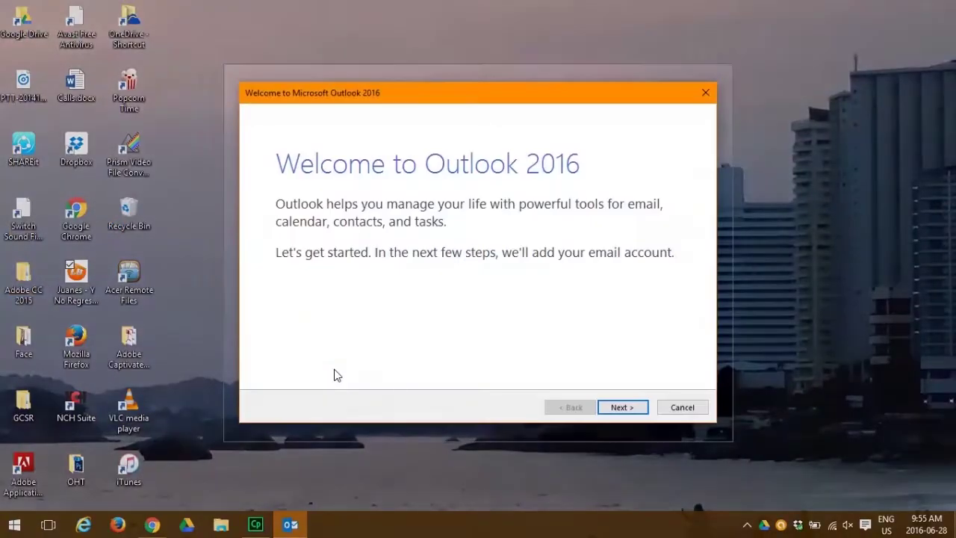
- Choose to add an email account, then enter the display name, Gmail address and password
{"action": "left_click", "coordinate": [629, 408]}
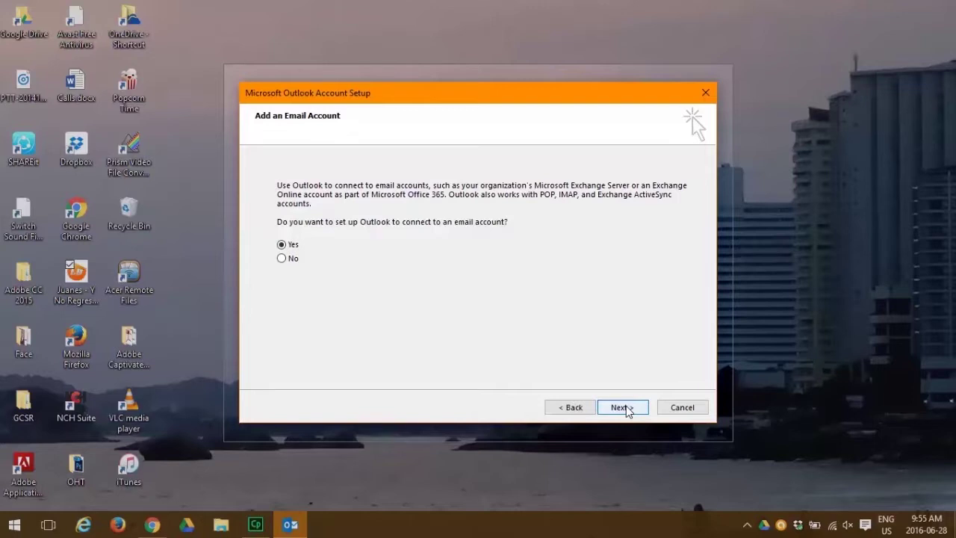
{"action": "left_click", "coordinate": [623, 407]}
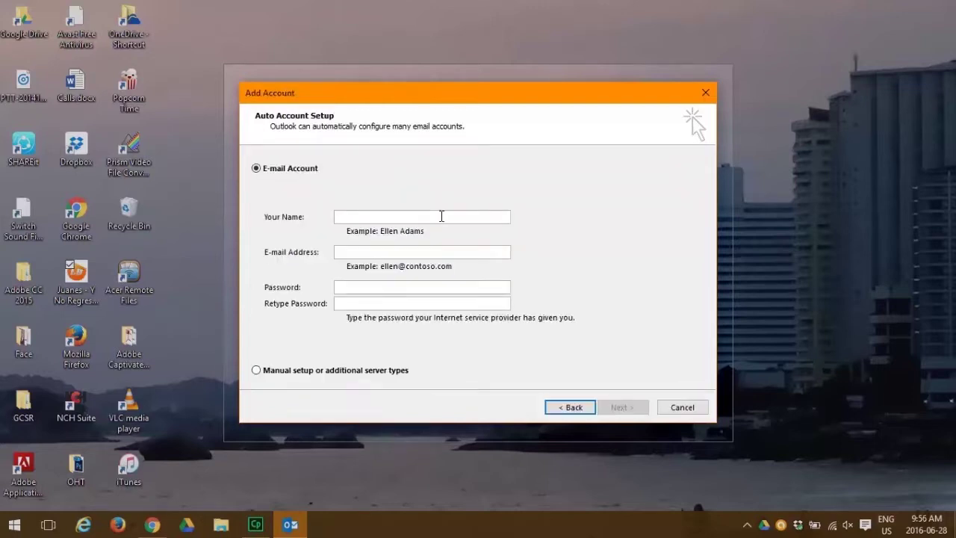
{"action": "type", "text": "Burn to Learn"}
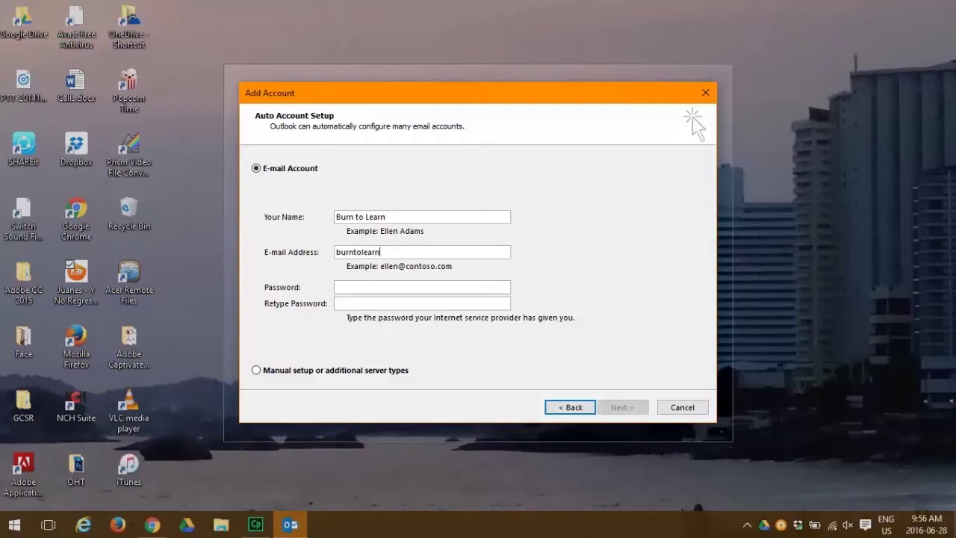
{"action": "left_click", "coordinate": [416, 287]}
{"action": "type", "text": "*********"}
{"action": "key", "text": "Tab"}
{"action": "type", "text": "*********"}
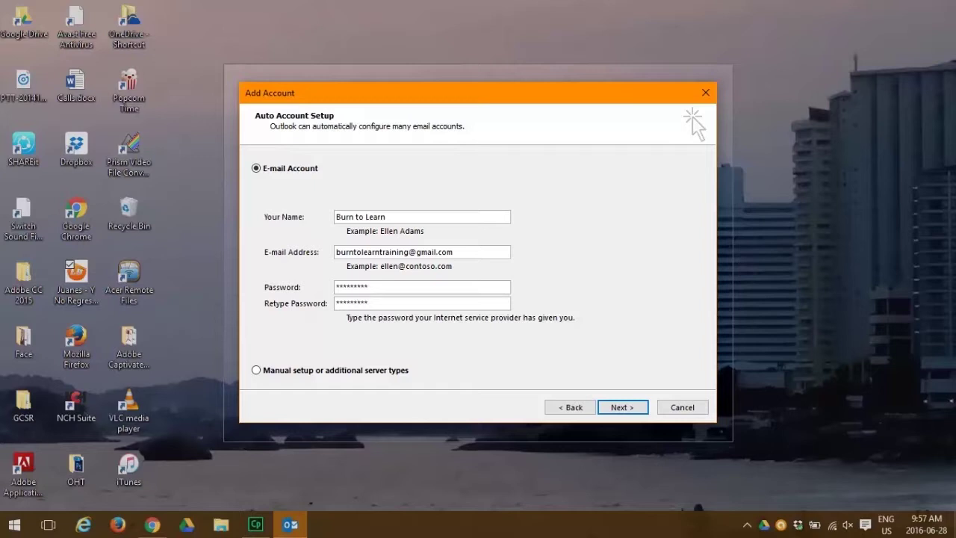
- Submit the Gmail account details, finish the wizard and accept the Office license agreement
{"action": "left_click", "coordinate": [624, 408]}
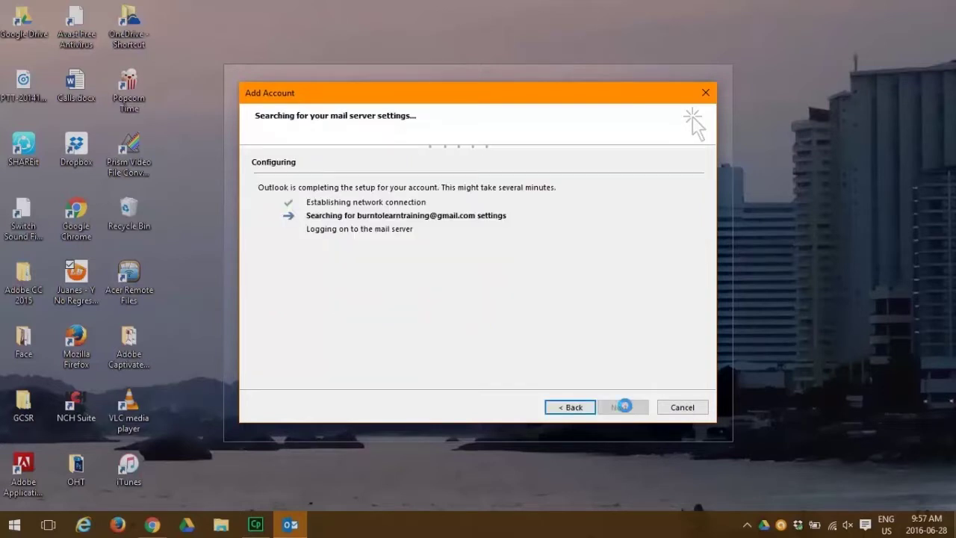
{"action": "left_click", "coordinate": [622, 411]}
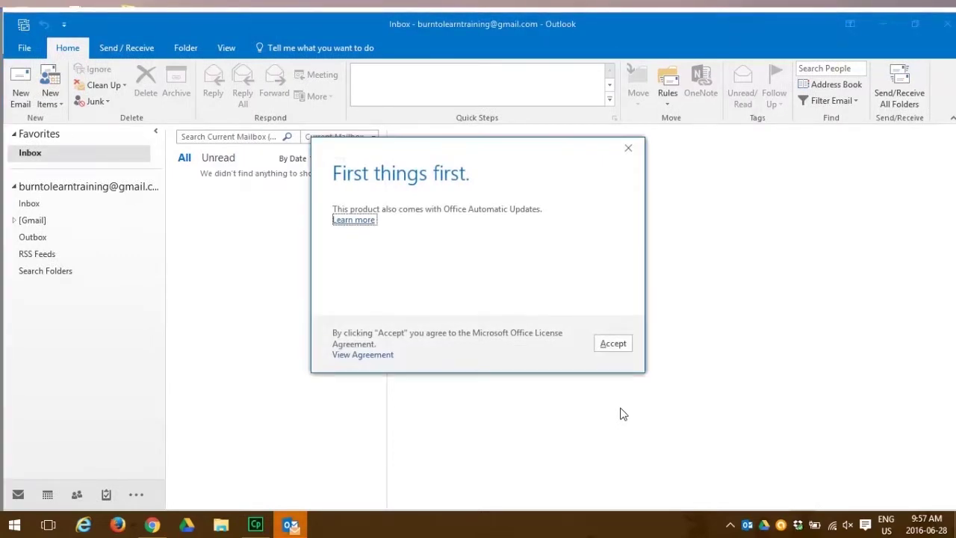
{"action": "left_click", "coordinate": [611, 346]}
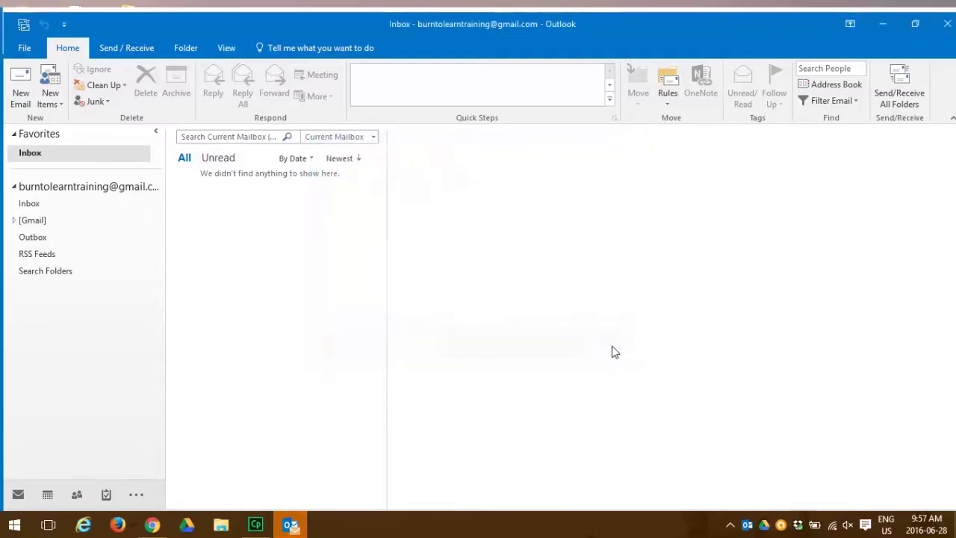